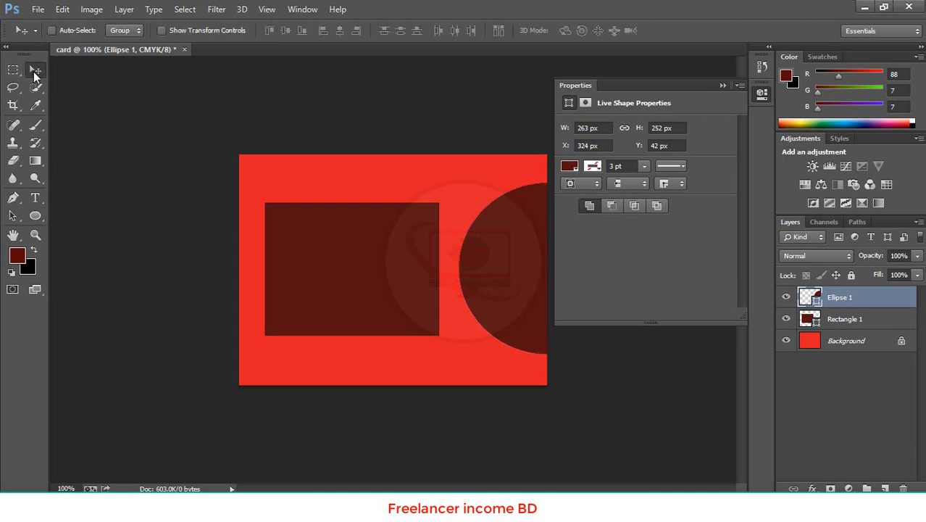
- Move the ellipse left so it slightly overlaps the rectangle, at X 265 px and Y 43 px
mouse_move(499, 271)
left_mouse_down()
mouse_move(372, 271)
mouse_move(491, 290)
mouse_move(496, 258)
mouse_move(507, 265)
left_mouse_up()
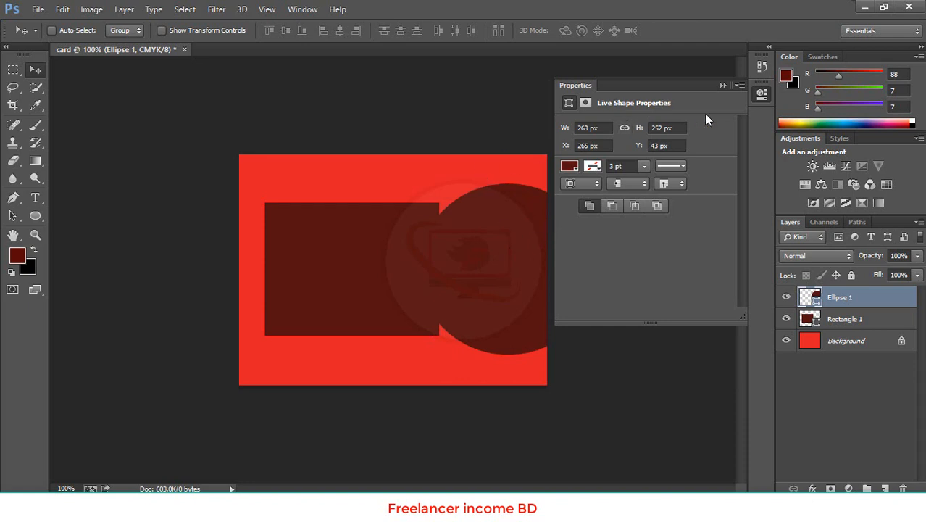
left_click(723, 85)
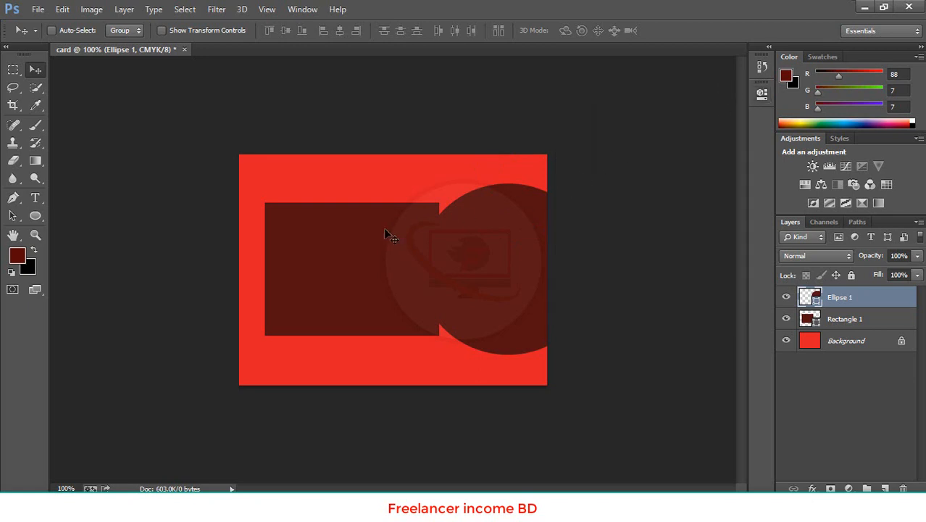
- Change the ellipse's fill to light blue
left_click(761, 95)
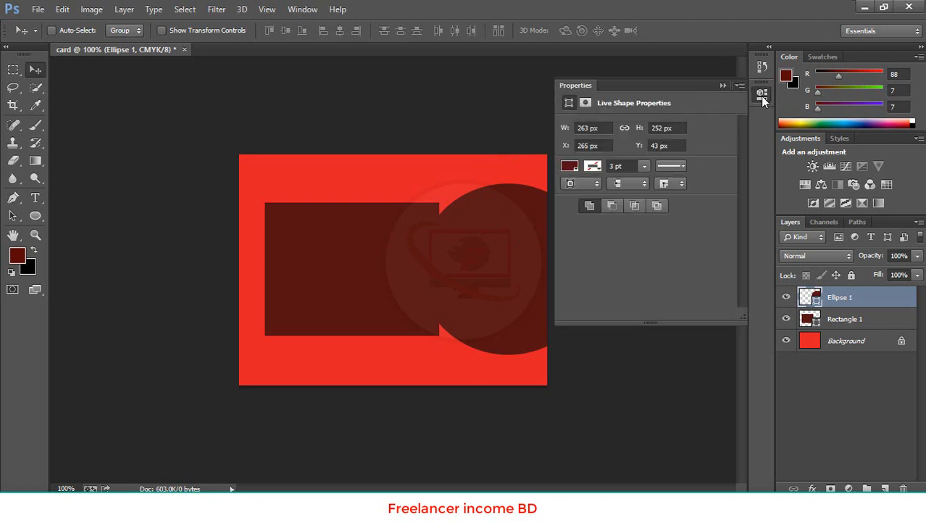
left_click(569, 166)
left_click(594, 246)
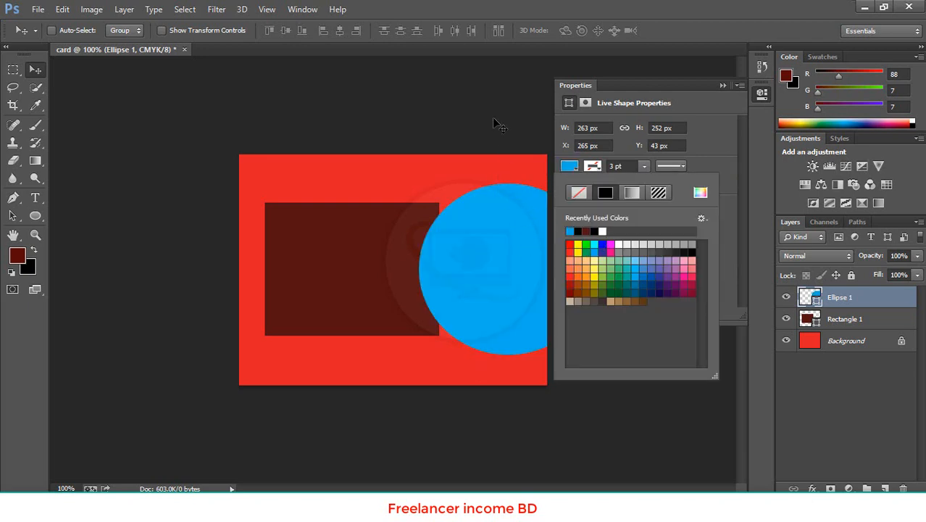
left_click(494, 94)
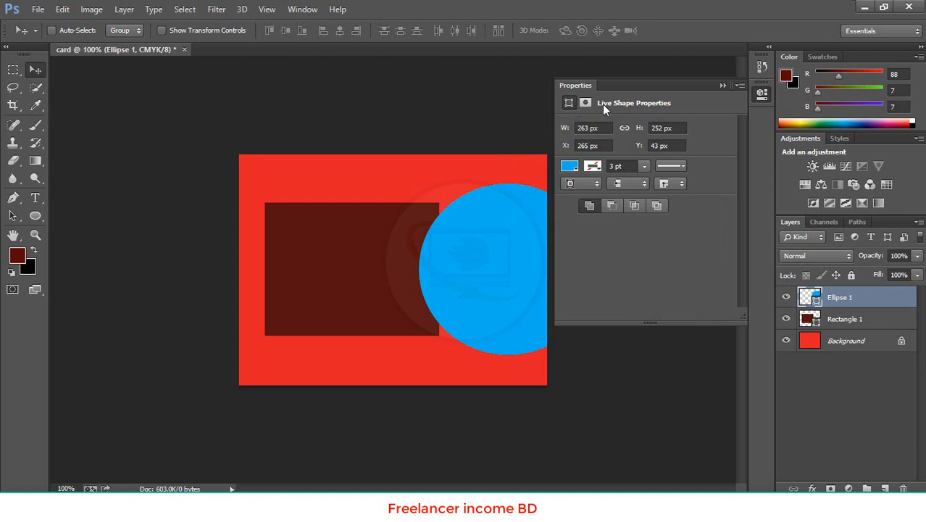
left_click(722, 85)
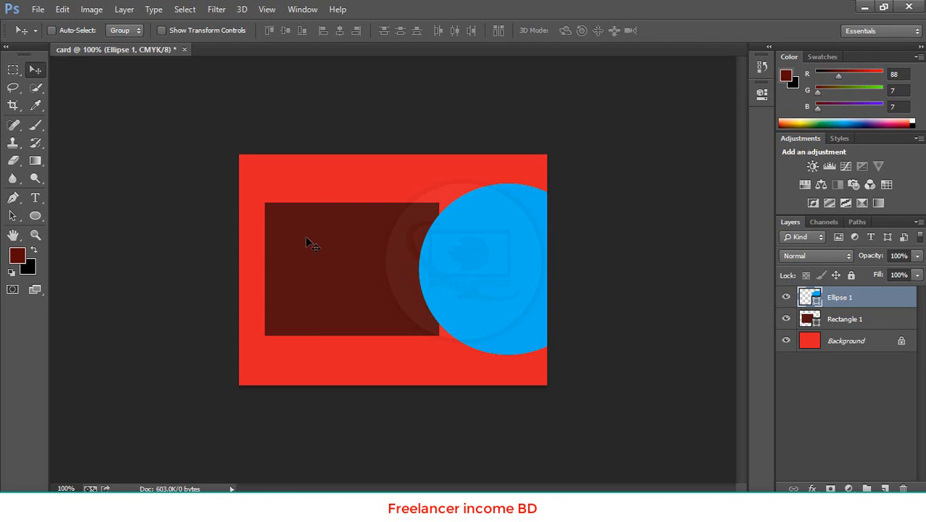
- Change the ellipse's fill to black
left_click(760, 71)
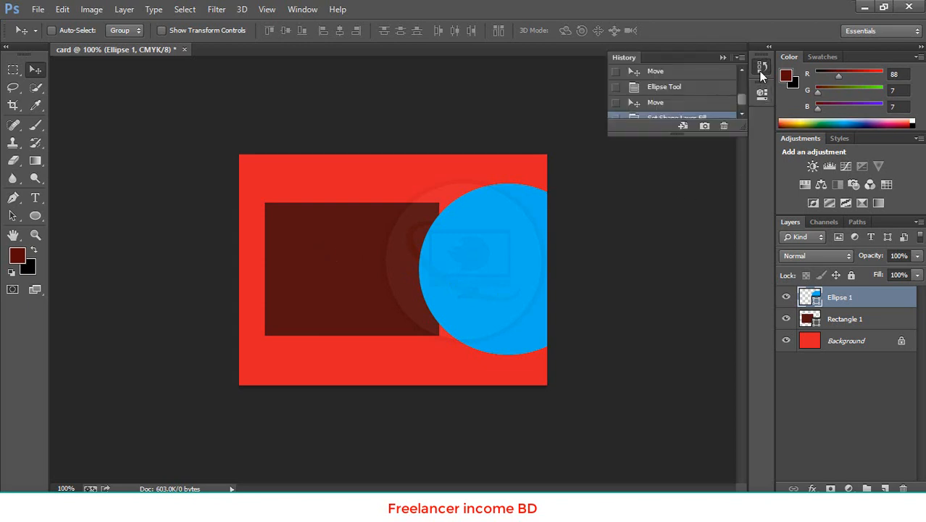
left_click(764, 70)
left_click(762, 93)
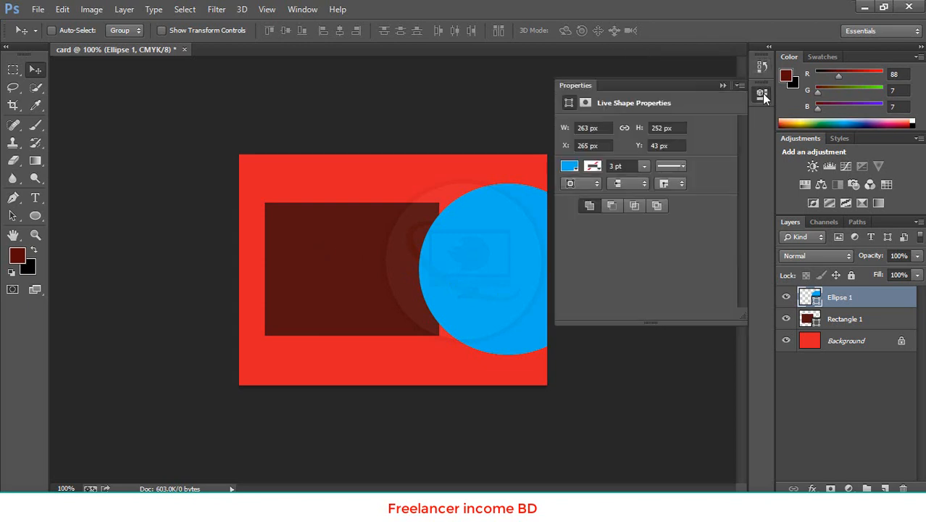
left_click(570, 168)
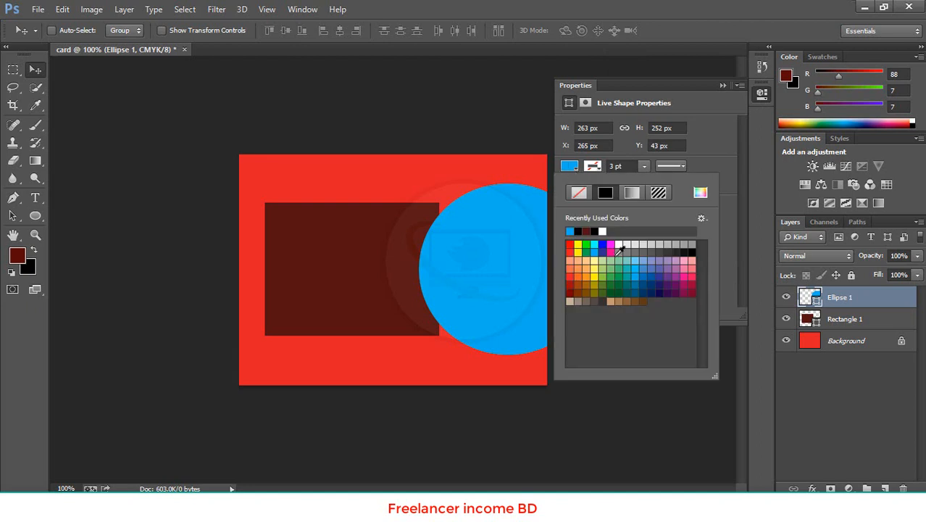
left_click(691, 251)
left_click(491, 128)
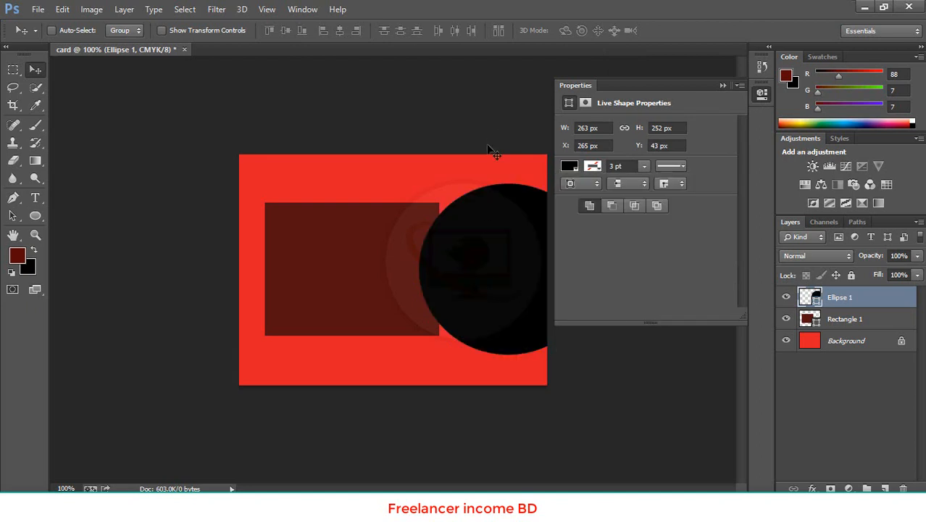
left_click(723, 85)
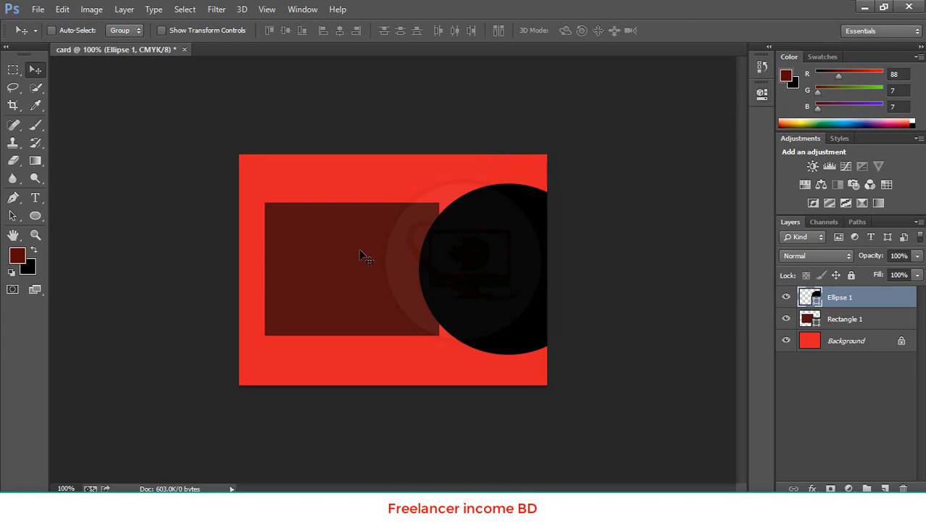
- Select the Rectangle 1 layer and examine which properties are available for it
left_click(871, 323)
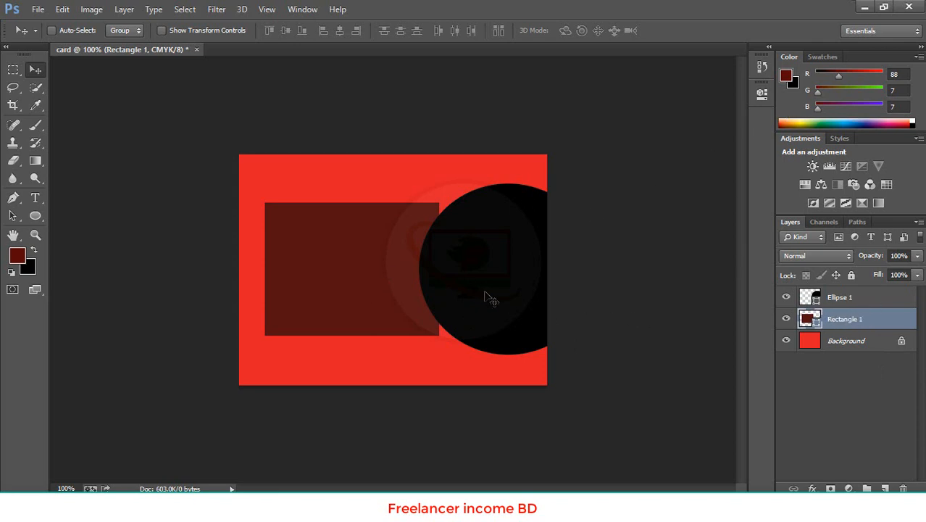
left_click(859, 298)
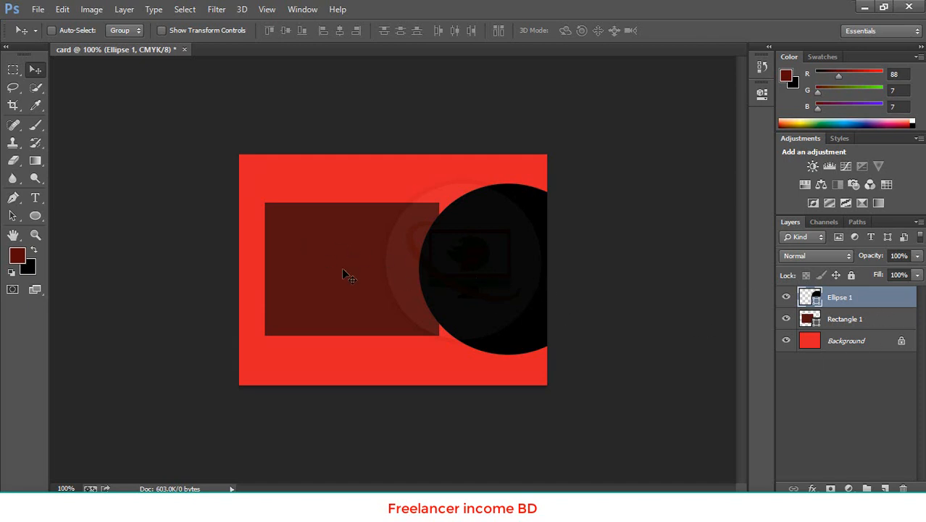
left_click(875, 321)
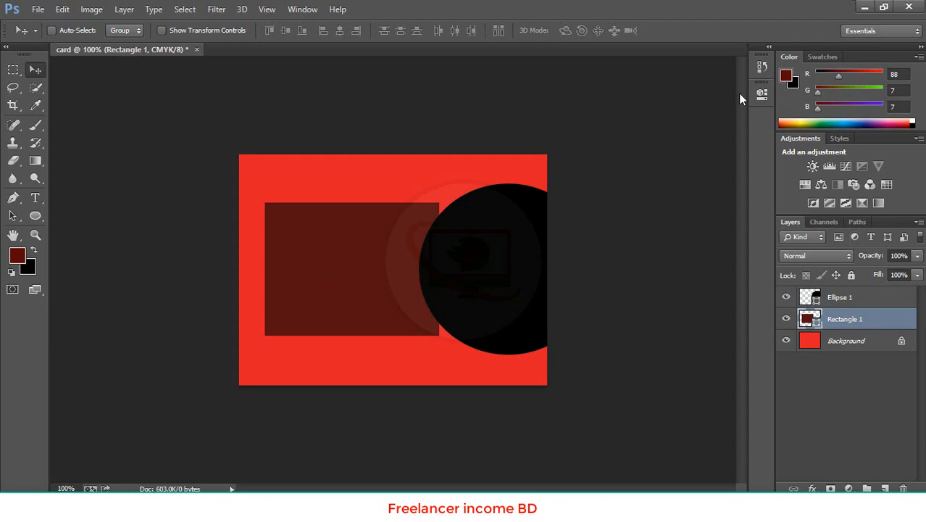
left_click(762, 92)
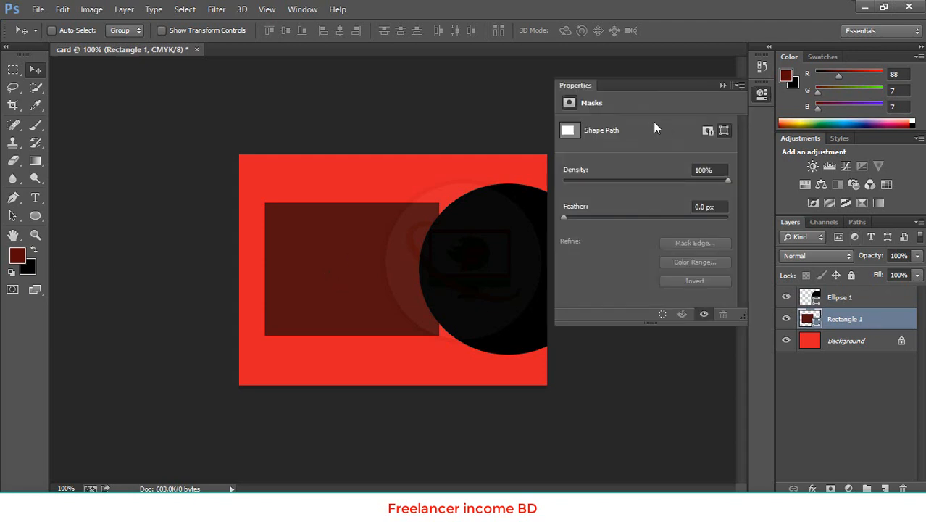
left_click(762, 97)
left_click(761, 97)
left_click(763, 95)
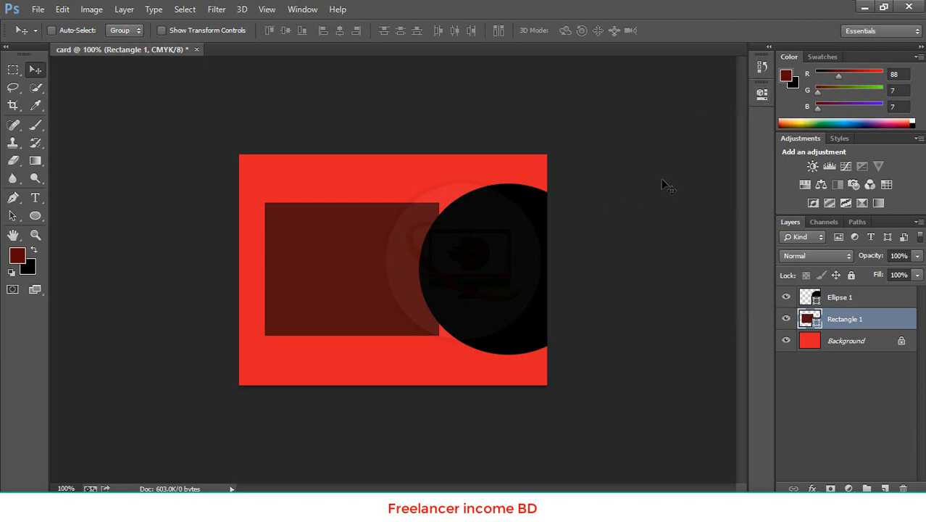
left_click(762, 97)
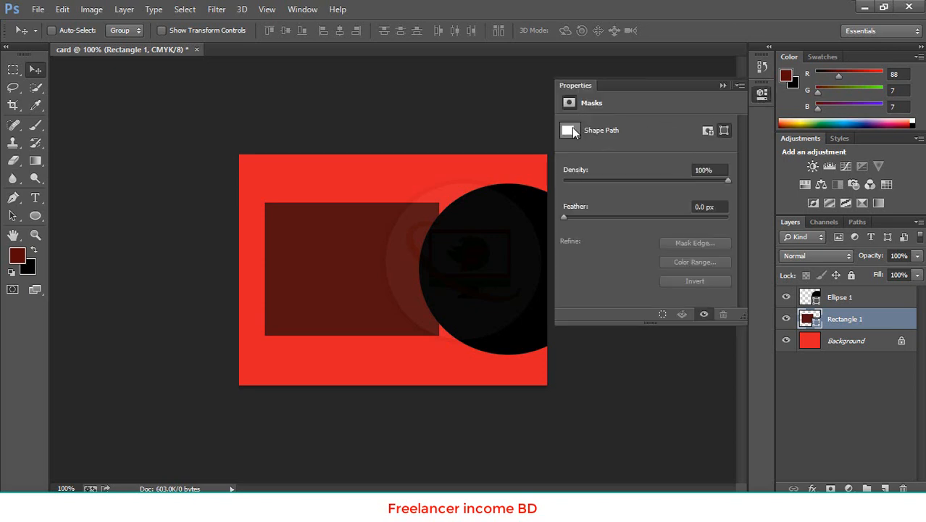
left_click(740, 85)
left_click(724, 87)
left_click(722, 87)
- Shift the rectangle slightly up and left, and try adding a layer mask to it
left_click_drag(327, 292, 315, 269)
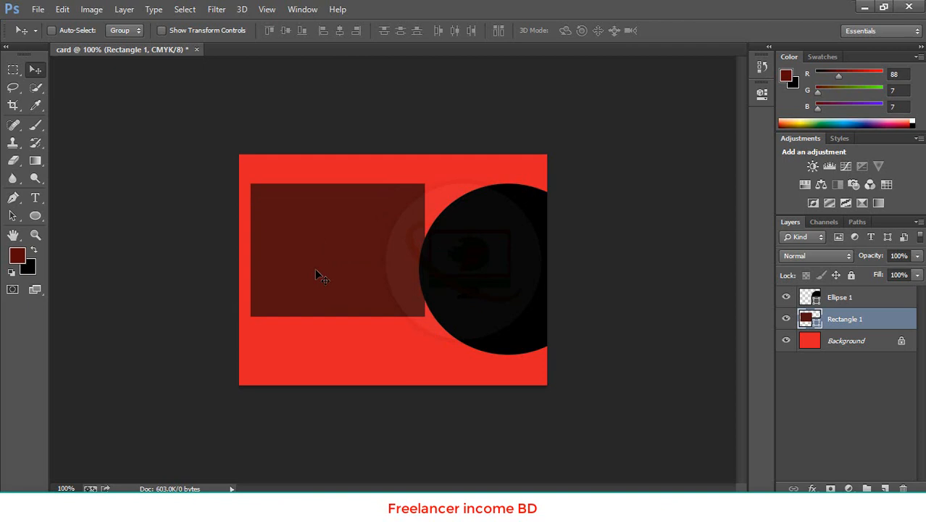
left_click(763, 95)
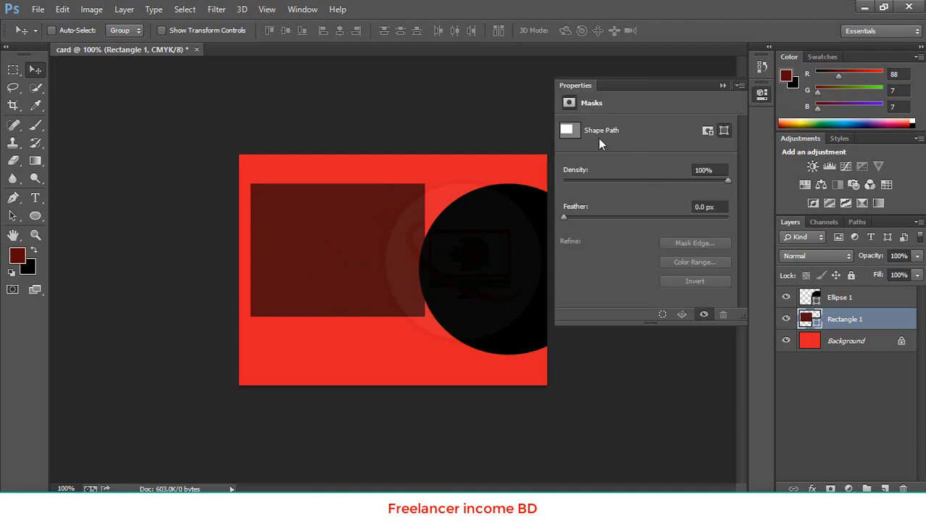
left_click(707, 130)
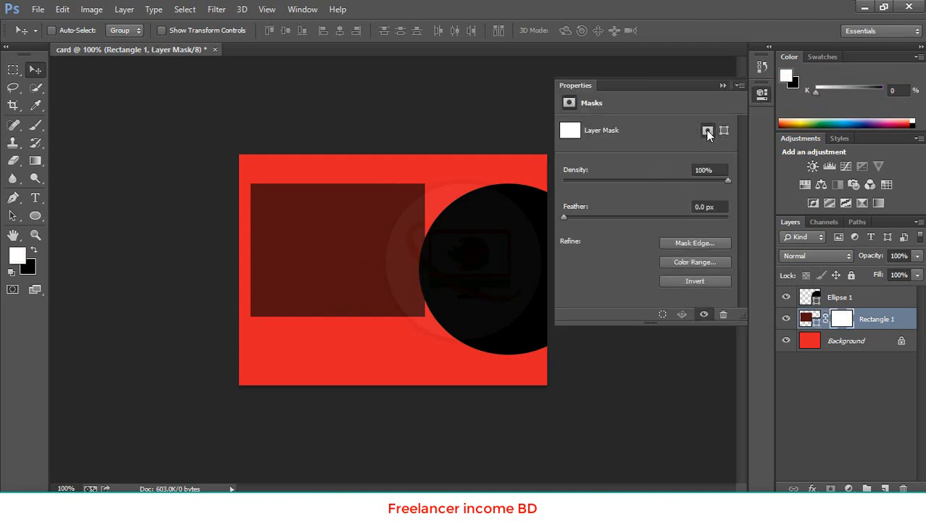
left_click(724, 131)
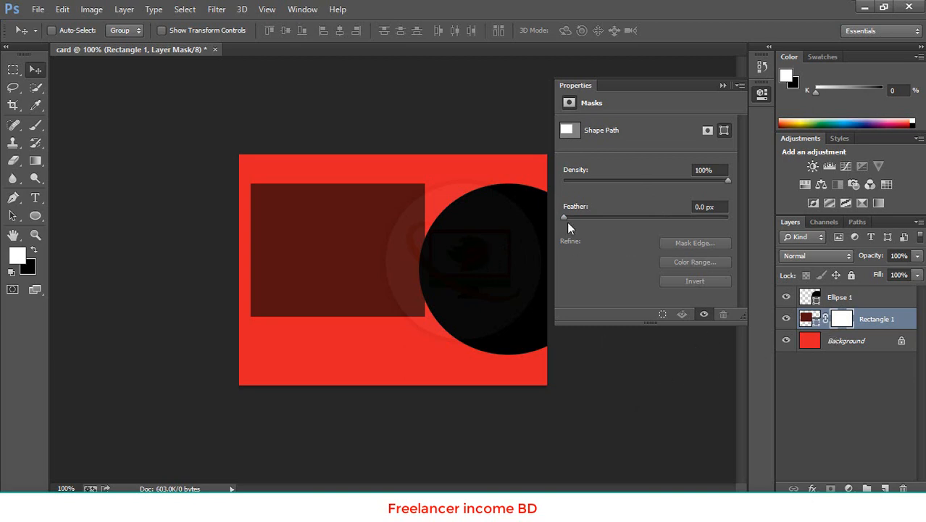
left_click(572, 135)
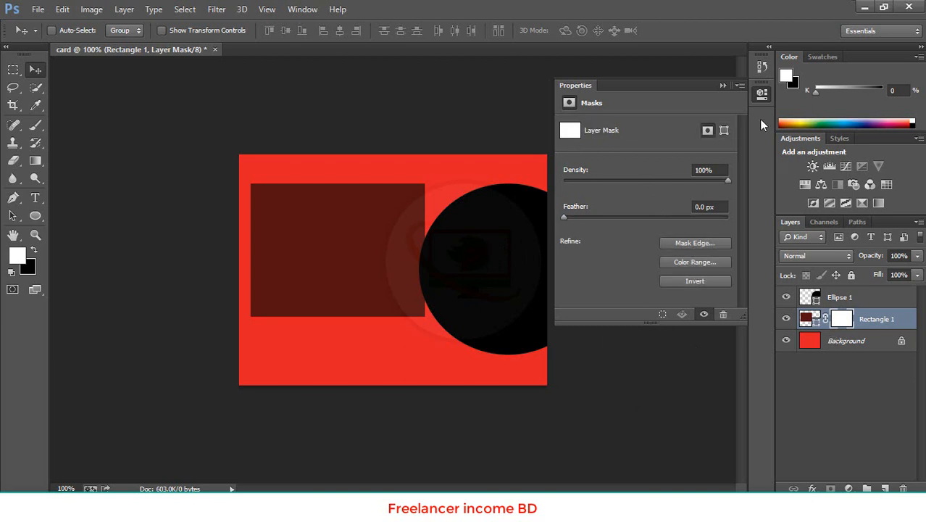
left_click(722, 85)
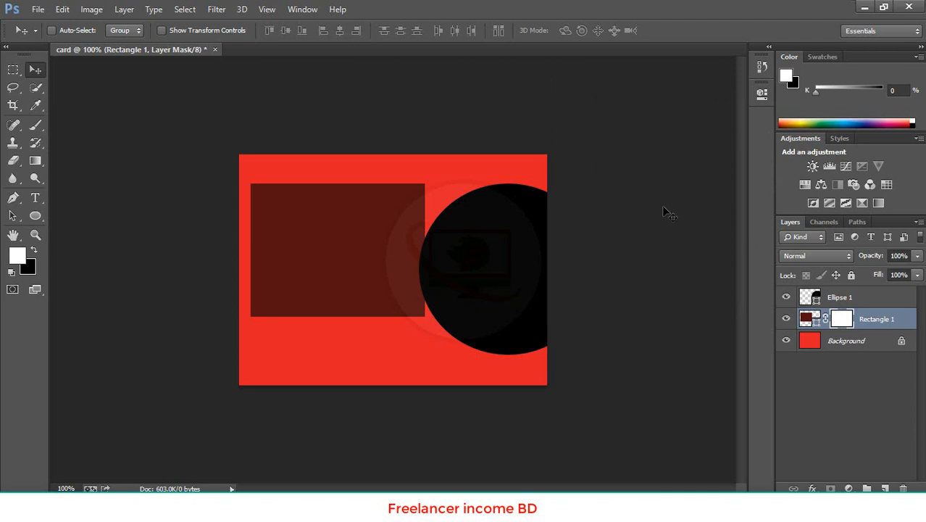
key("ctrl+z")
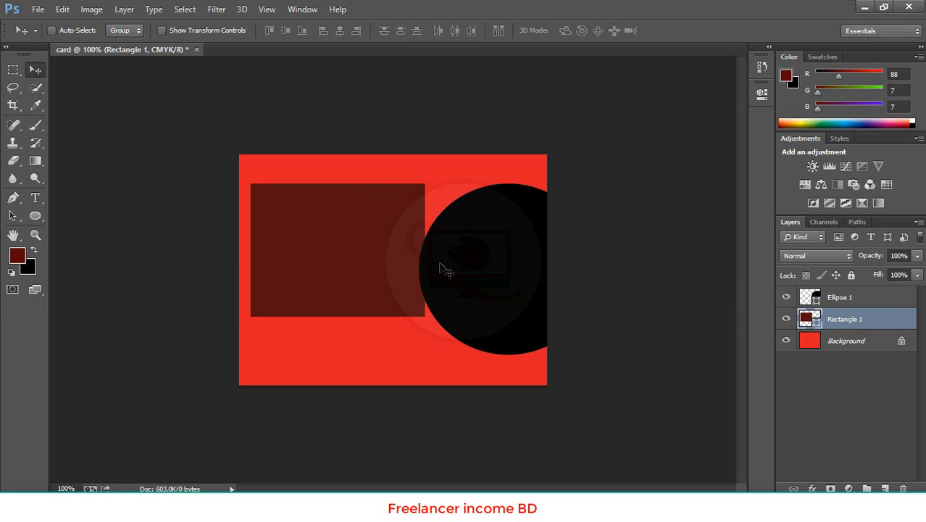
- Move the rectangle into the upper-left corner of the red canvas and check its properties
left_click_drag(459, 269, 448, 240)
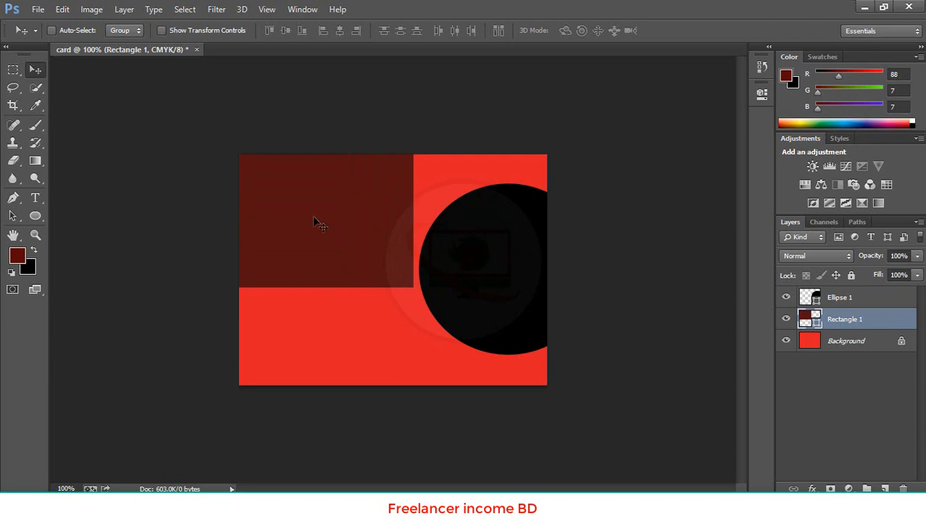
left_click(761, 95)
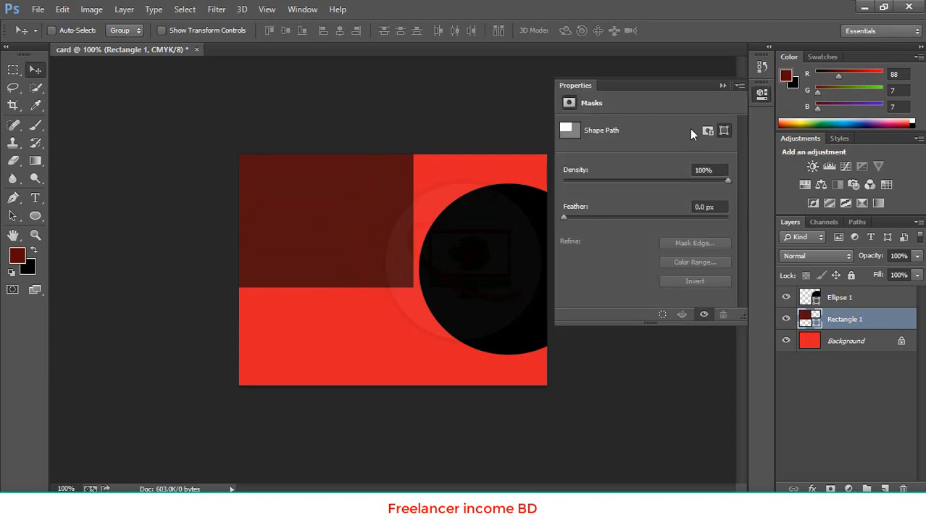
left_click(724, 85)
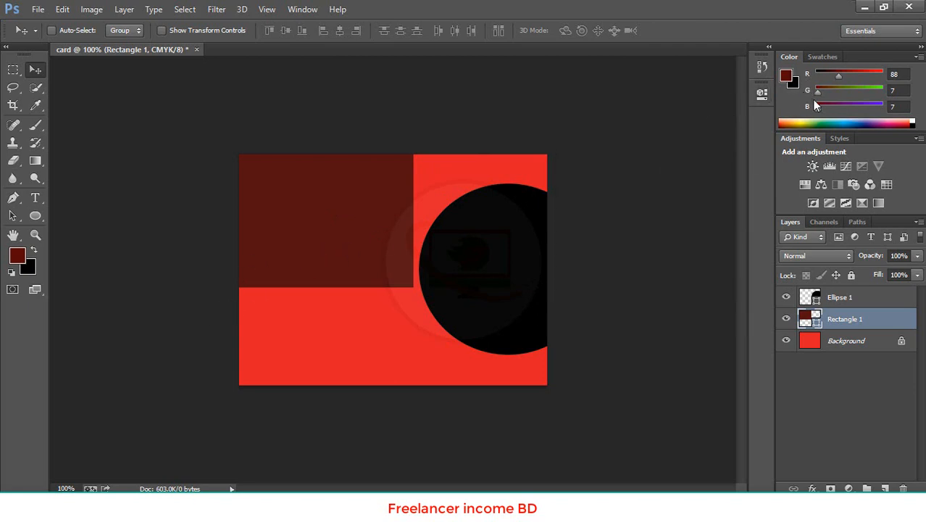
- Fill the rectangle with a foreground colour whose blue value is 219, and place it vertically centred against the canvas's left edge
left_click_drag(817, 108, 874, 109)
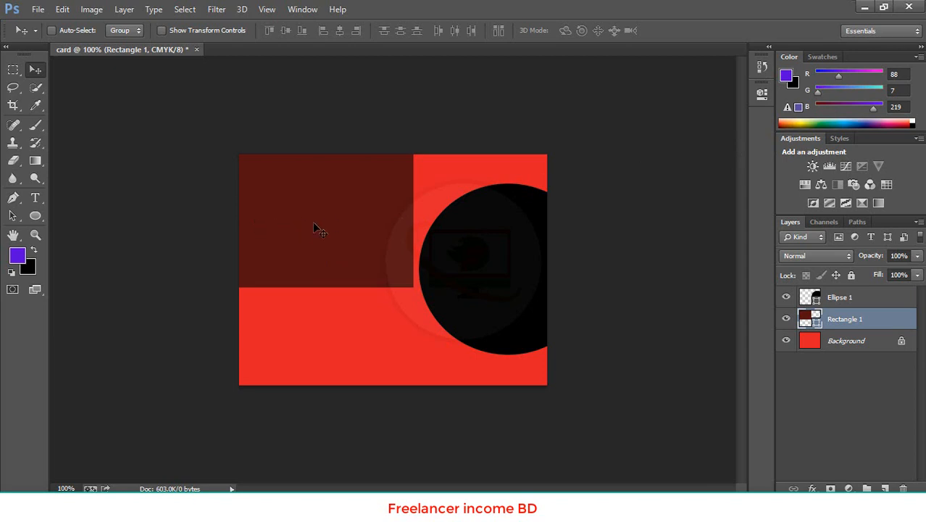
key("ctrl+Delete")
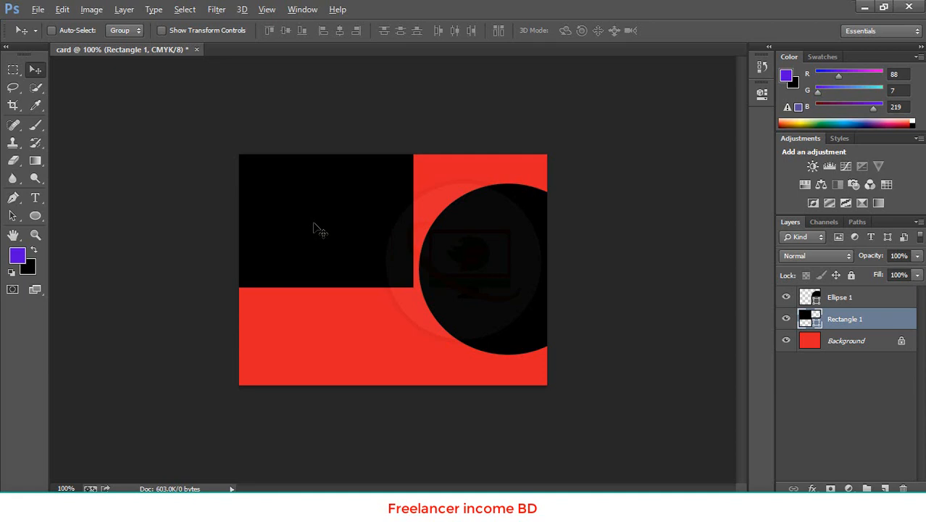
key("alt+Delete")
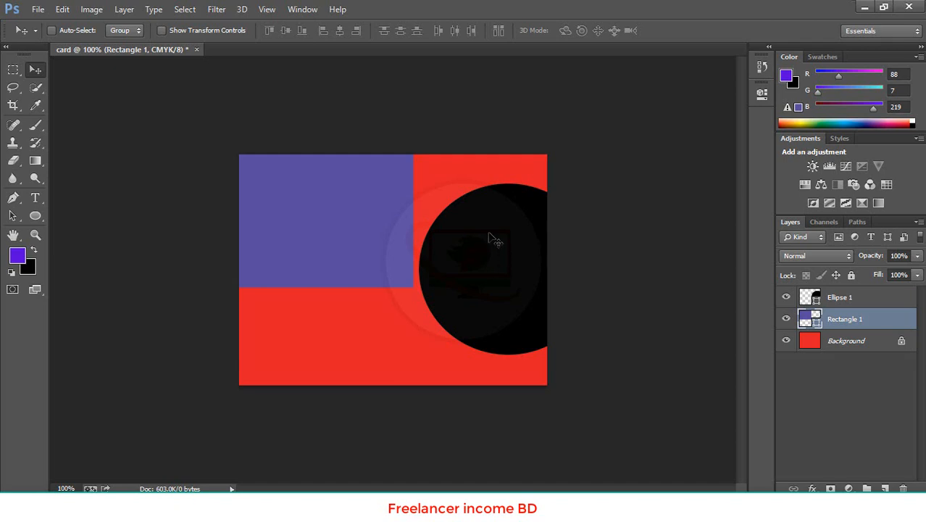
left_click_drag(327, 229, 292, 259)
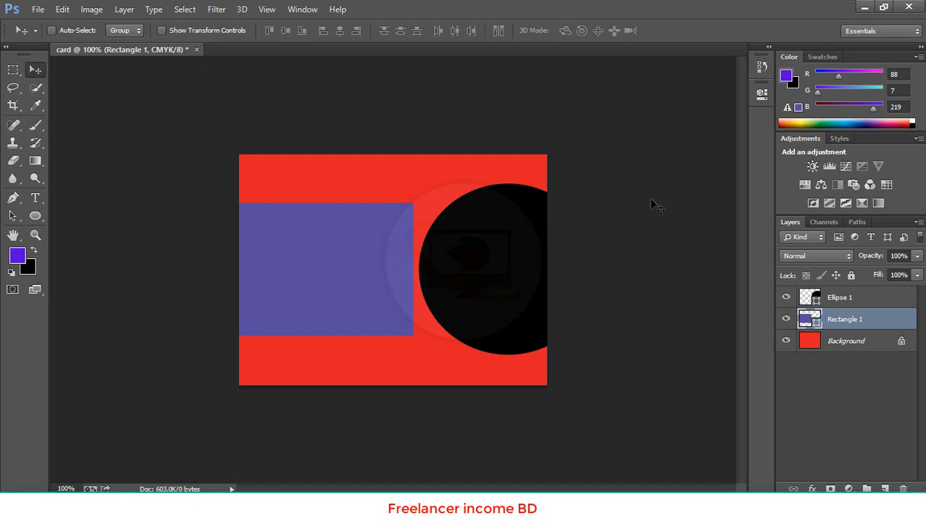
- Compare the rectangle's properties with the ellipse layer's live shape properties
left_click(761, 95)
left_click(761, 95)
left_click(762, 95)
left_click(762, 95)
left_click(841, 299)
left_click(761, 95)
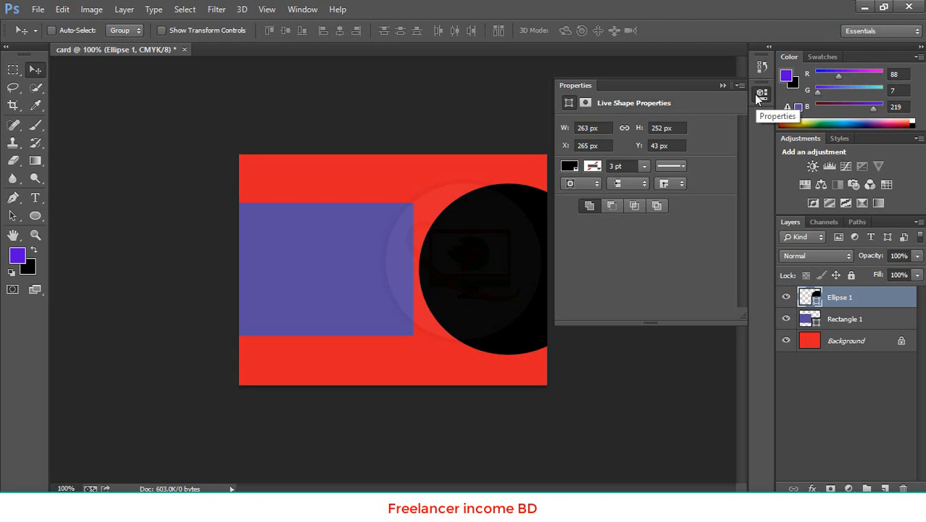
left_click(760, 95)
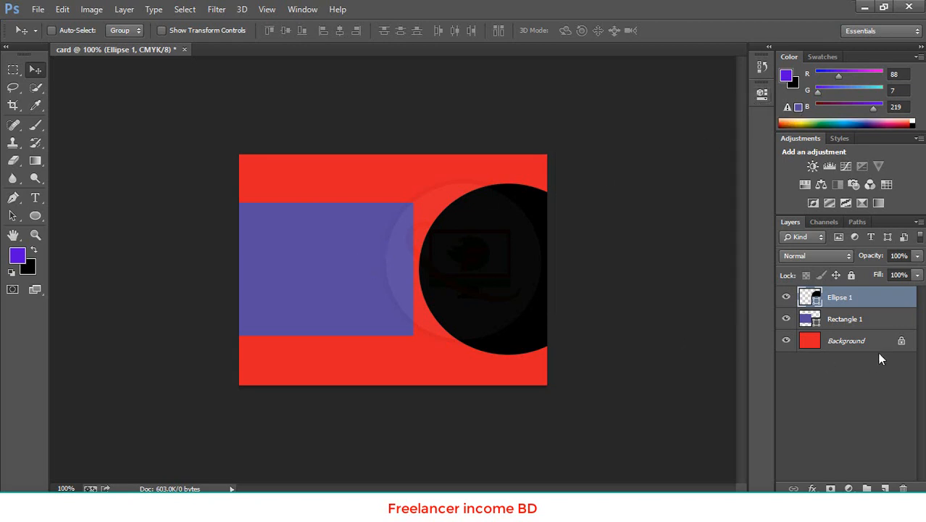
- Add a layer mask to the Rectangle 1 layer
left_click(844, 319)
left_click(763, 94)
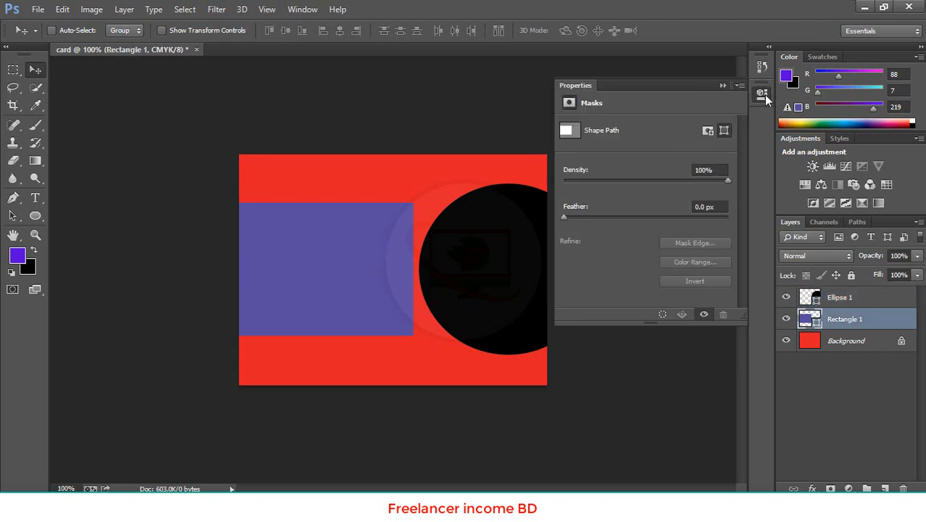
left_click(707, 131)
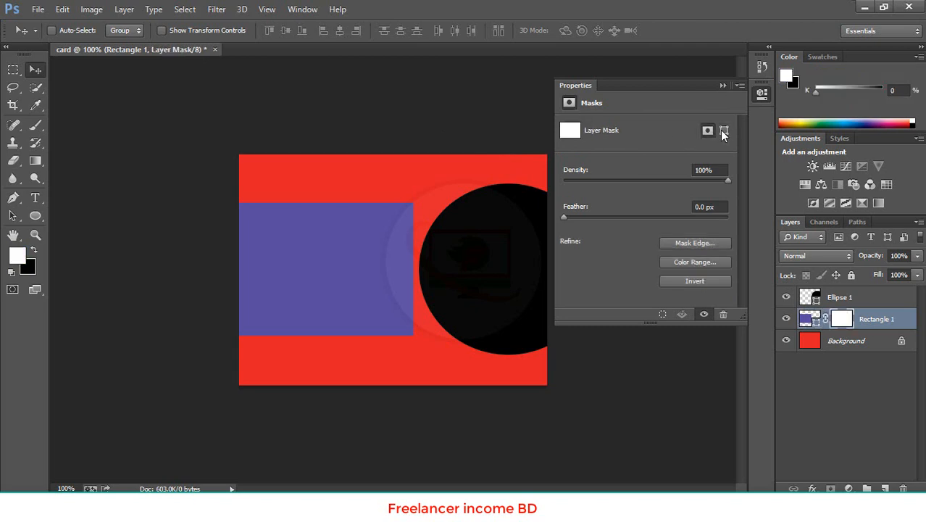
- View the shape path mask properties of the Rectangle 1 layer, close them, and undo adding the layer mask
left_click(722, 132)
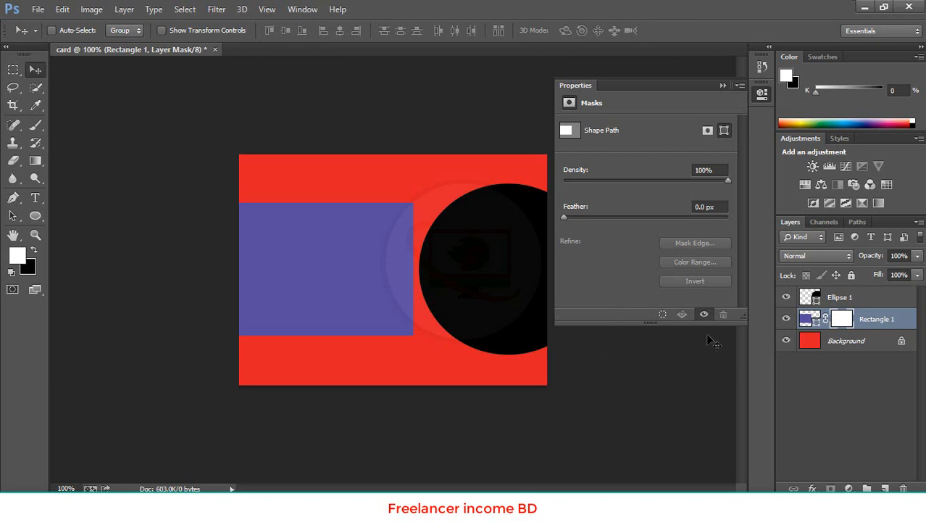
left_click(723, 84)
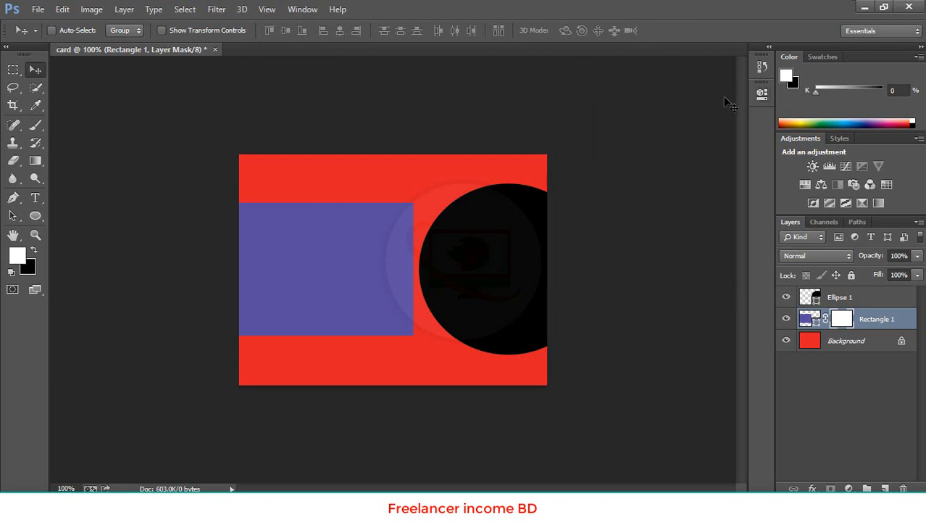
key("ctrl+z")
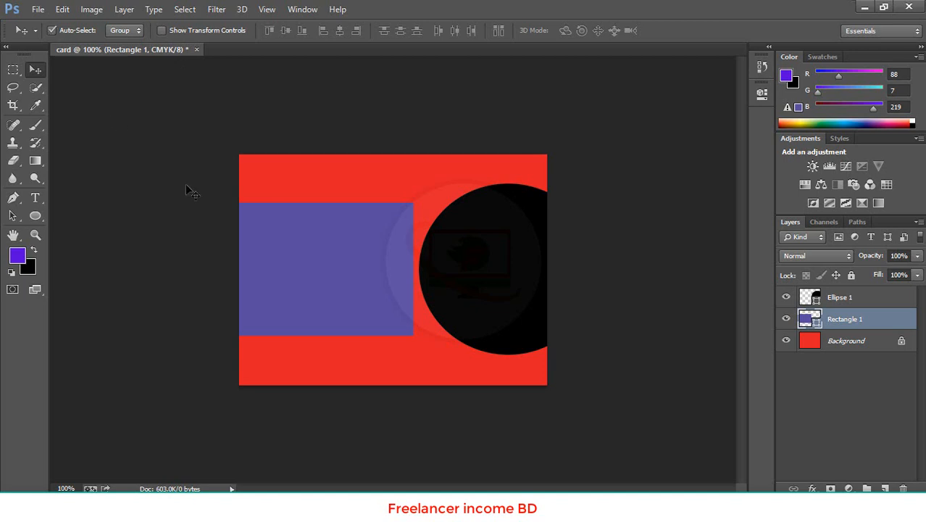
- Select the ellipse and the rectangle alternately on the canvas to check which layer each one activates
left_click(493, 277)
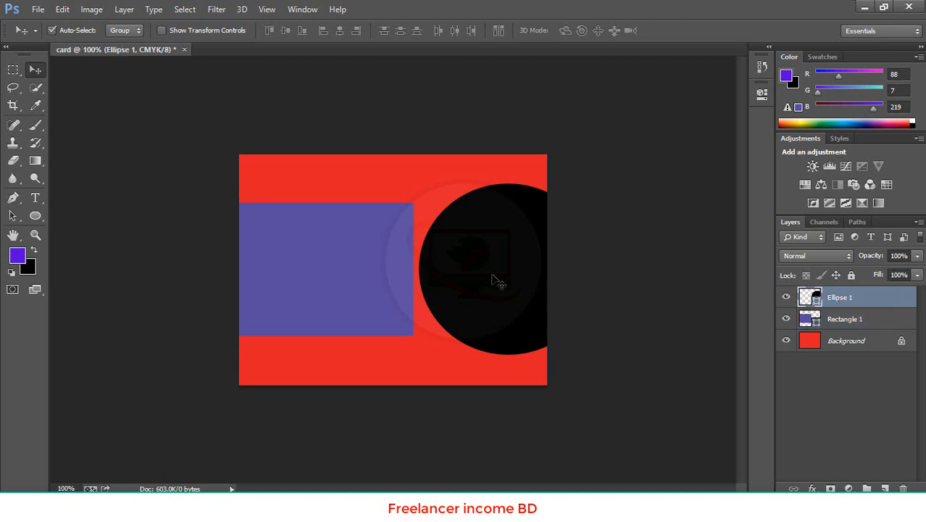
left_click(344, 281)
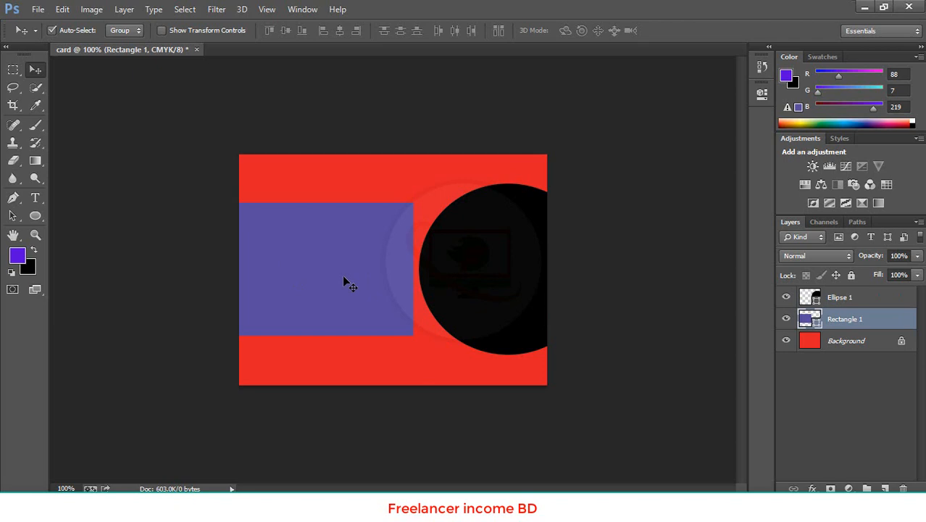
left_click(382, 179)
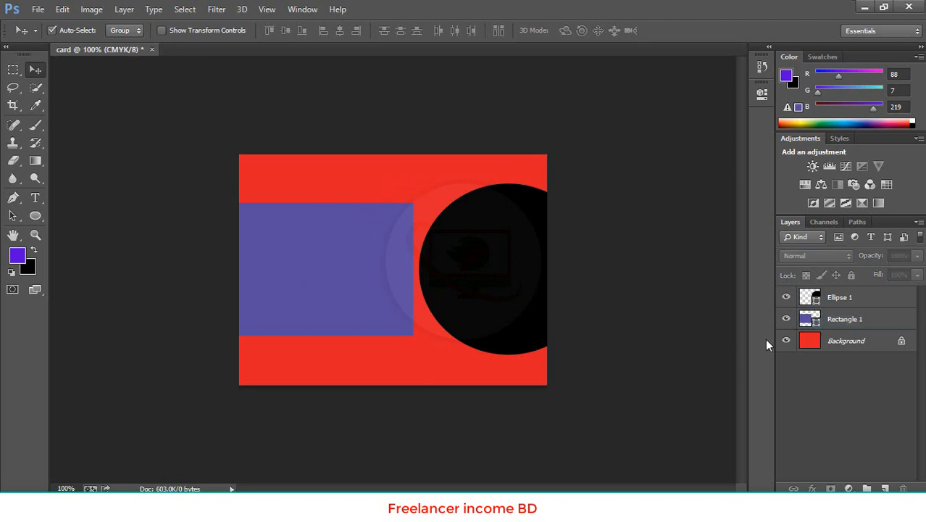
left_click(367, 256)
left_click(487, 280)
left_click(488, 269)
left_click(383, 259)
left_click(478, 262)
left_click(366, 247)
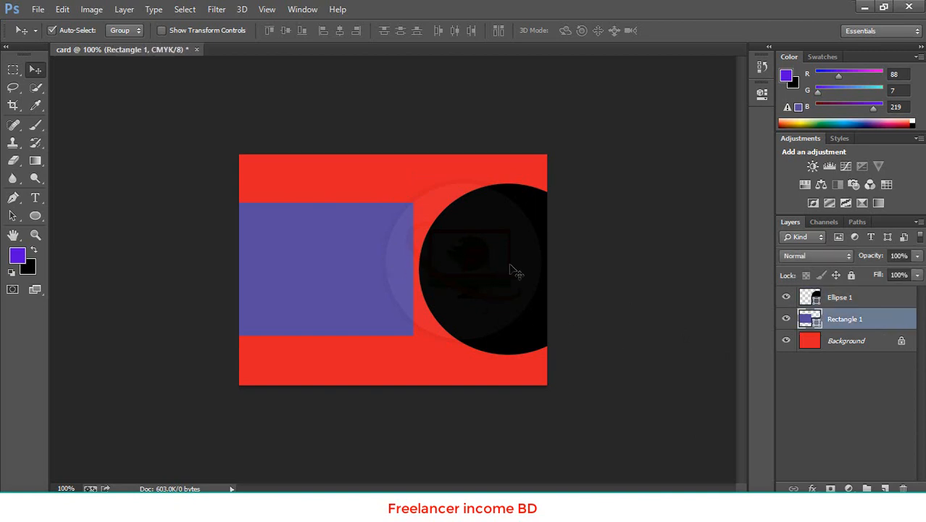
- Move the black ellipse slightly to the right, further past the canvas's right edge
left_click_drag(511, 270, 529, 267)
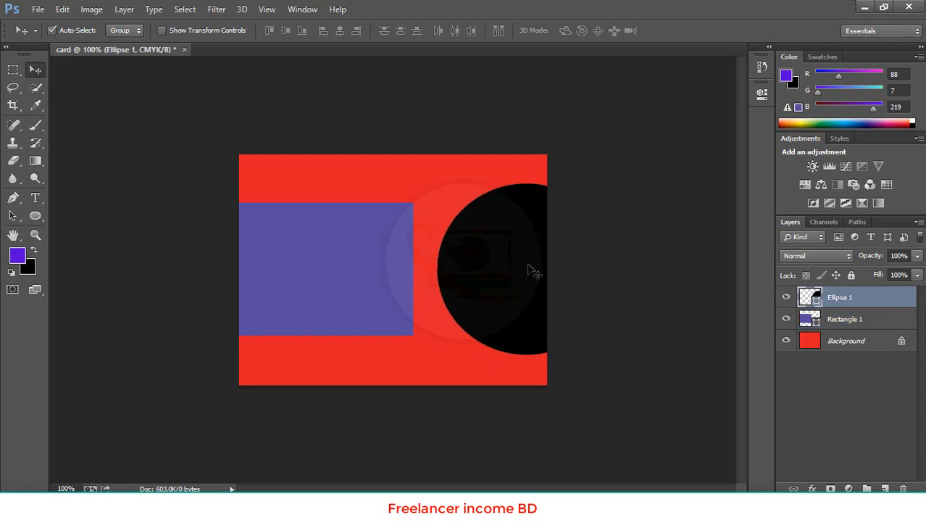